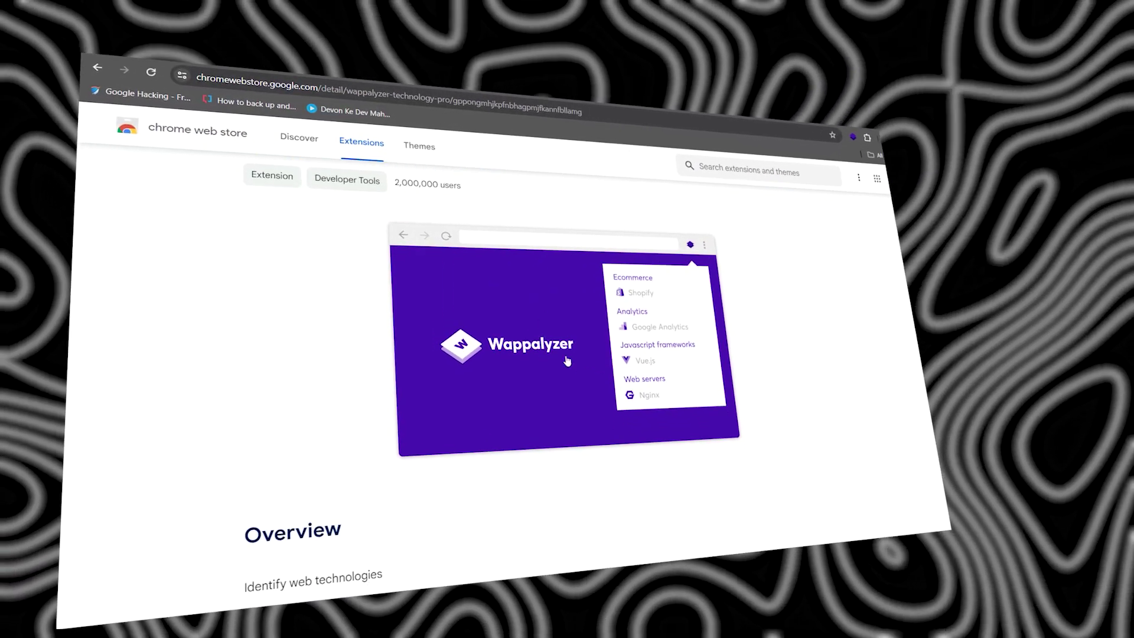
Browse tesla.com's Wappalyzer technology list, including Drupal, Akamai, React and Google Analytics.
scroll(617, 464, down, 3)
scroll(617, 464, down, 3)
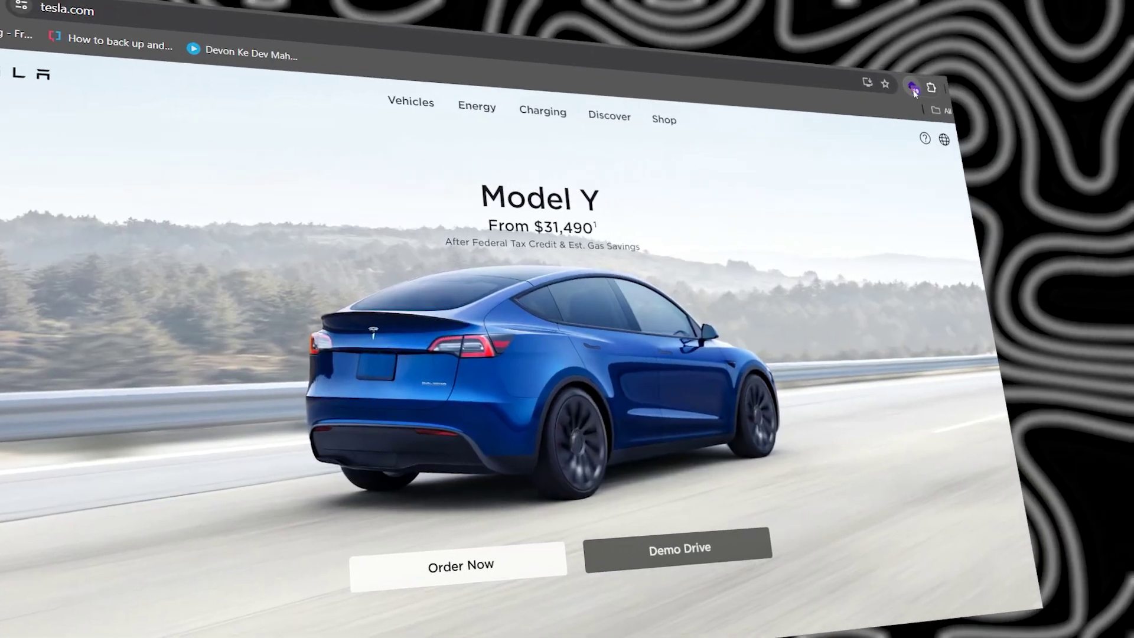
click(904, 89)
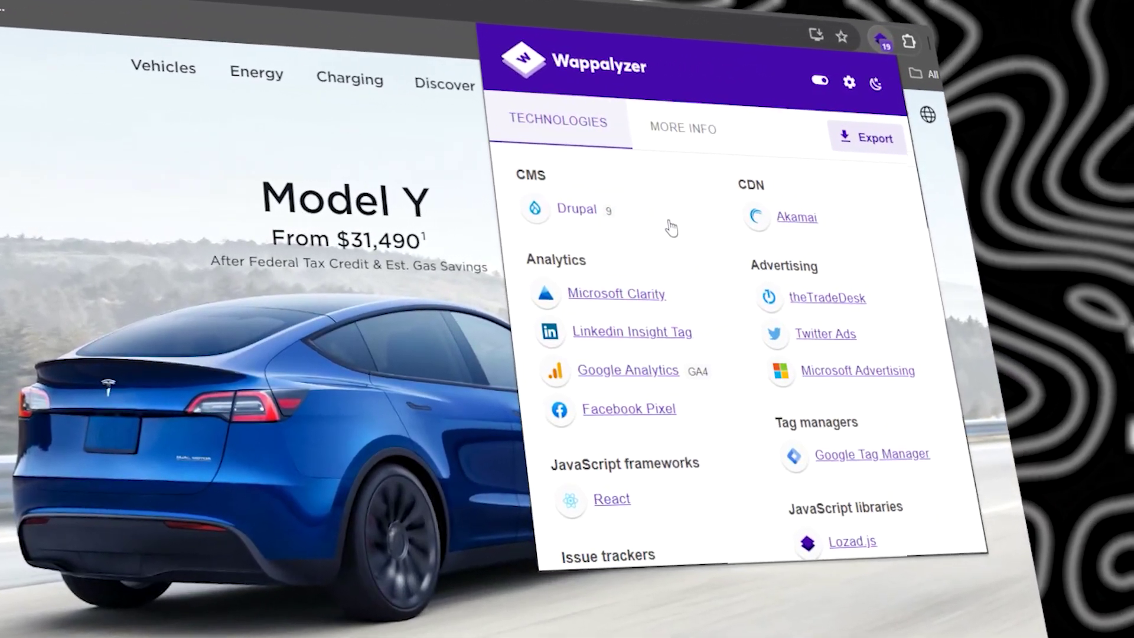
scroll(770, 459, down, 5)
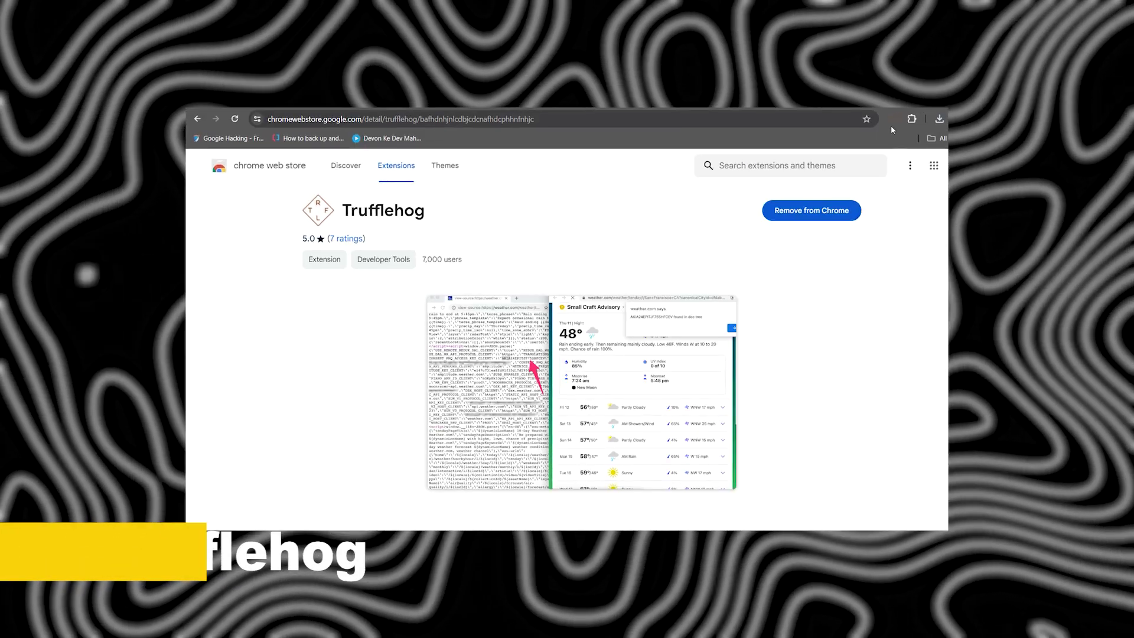
Review Trufflehog's scanning toggles and Findings, including the generic API key alert in a HackerOne script.
click(906, 111)
scroll(785, 410, down, 3)
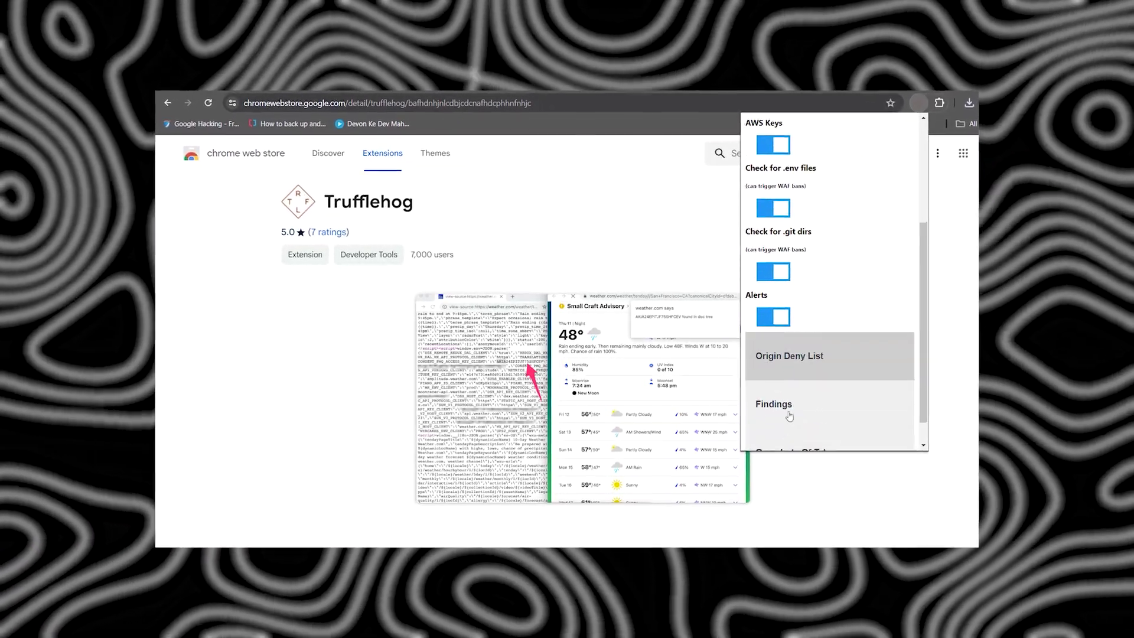
scroll(850, 422, down, 2)
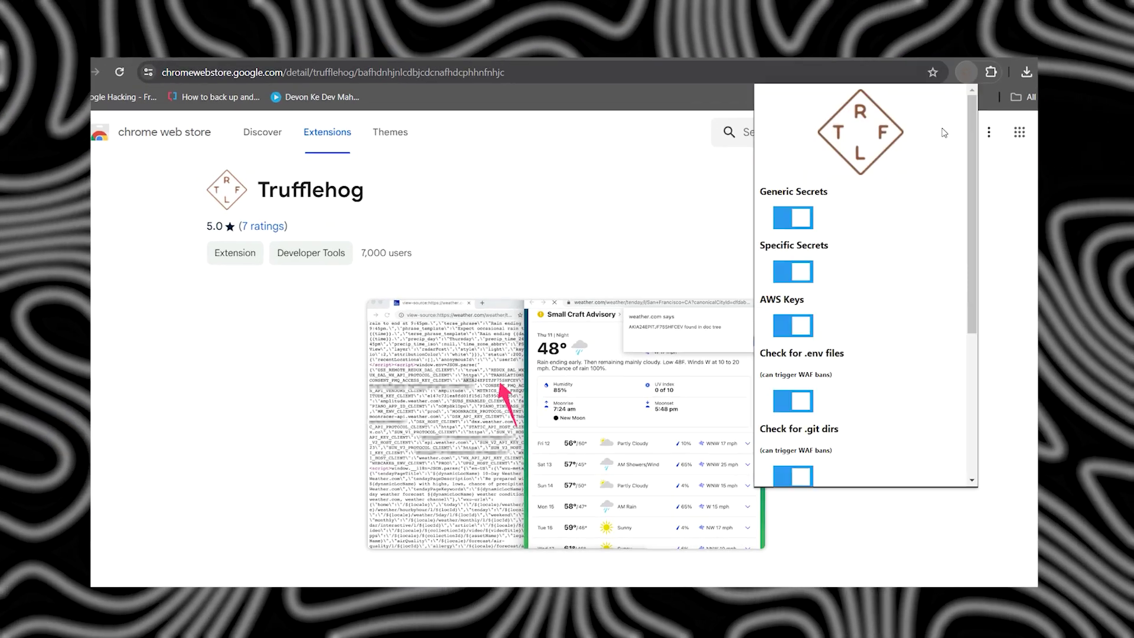
scroll(904, 256, down, 5)
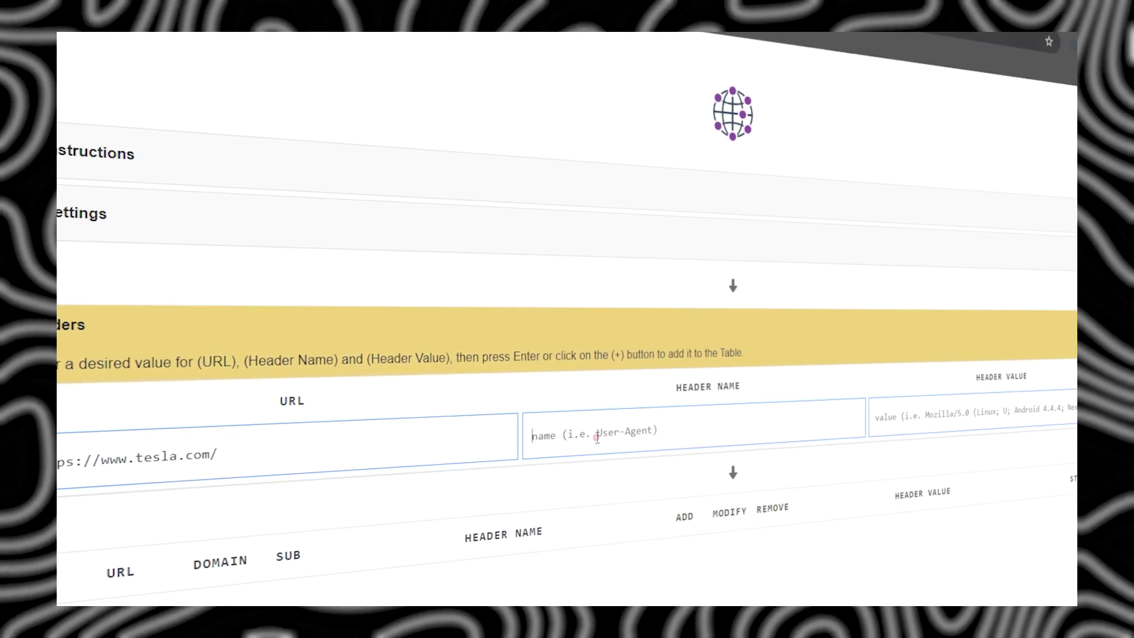
Add a User-Agent: Hackerone header rule for tesla.com and check the request headers.
text(User-Agent)
click(969, 407)
text(Hackerone)
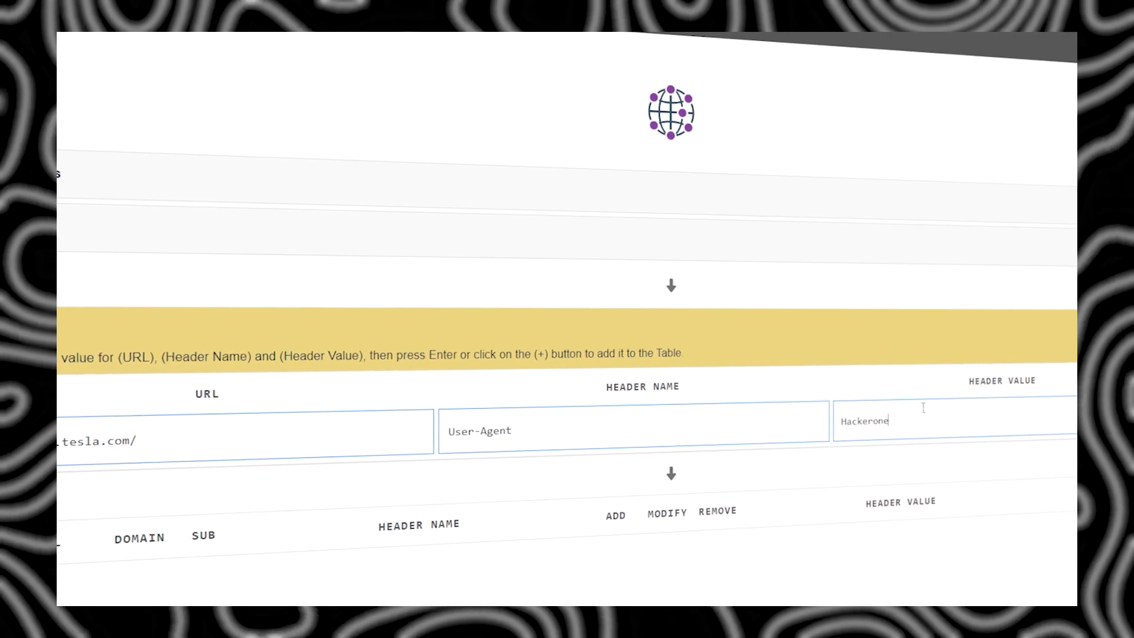
key(Return)
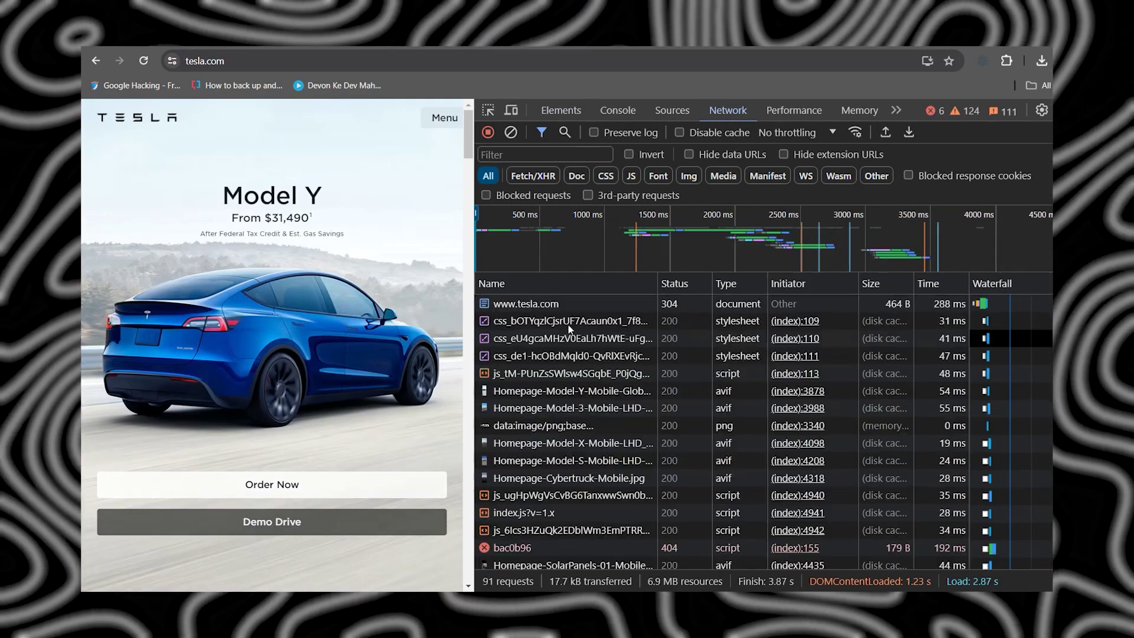
click(686, 304)
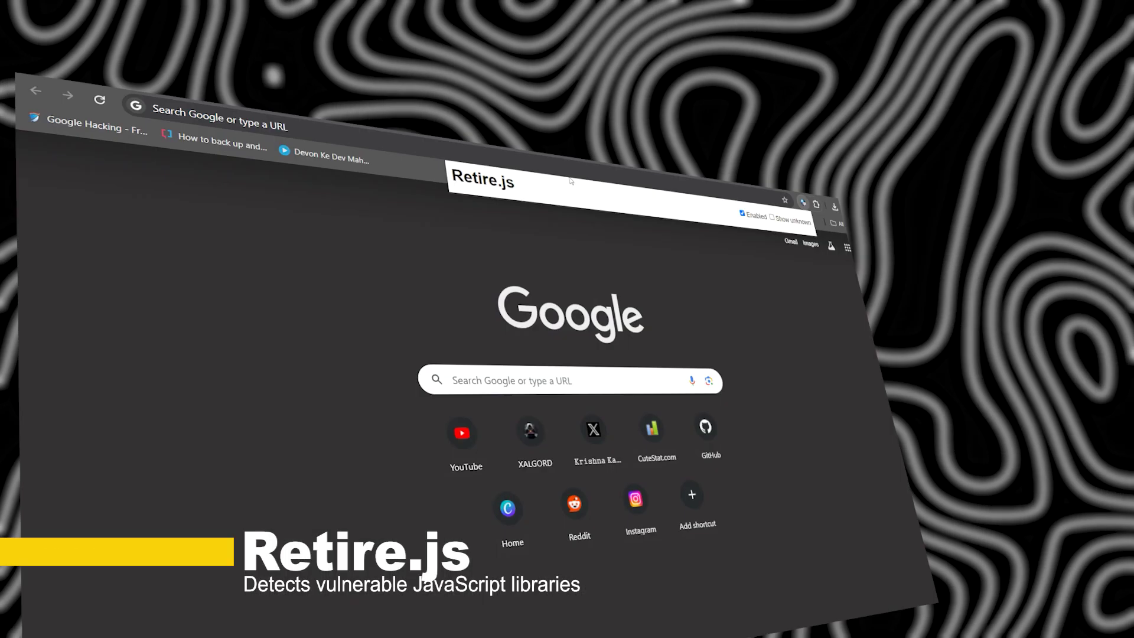
Load intel.com and have Retire.js flag its jquery 3.6.0.min library.
key(ctrl+l)
text(intel.com)
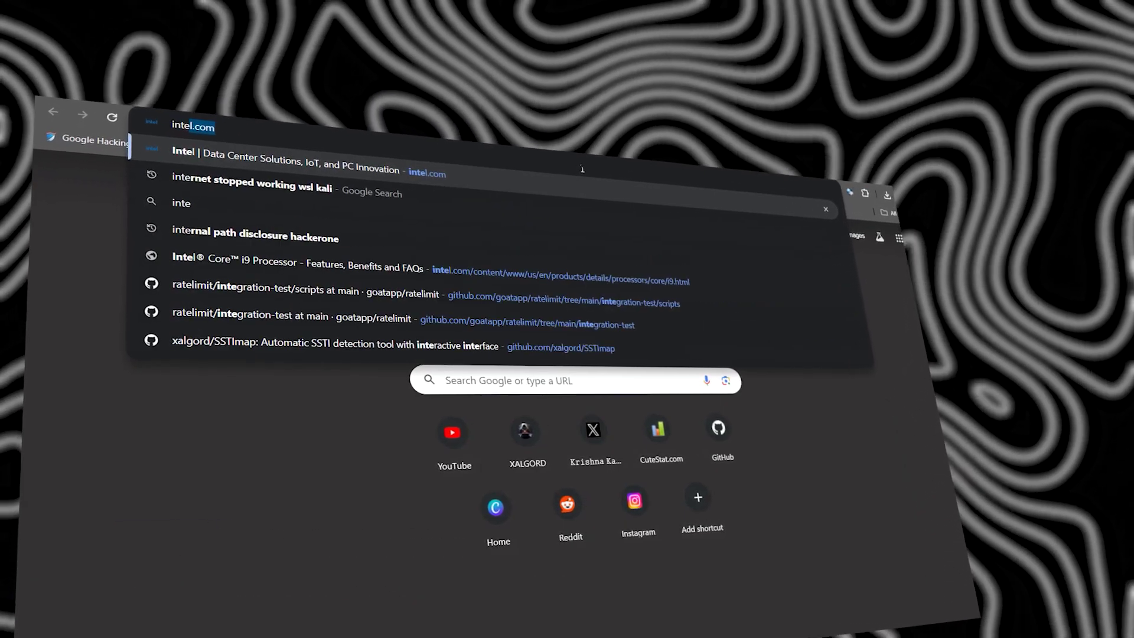
key(Return)
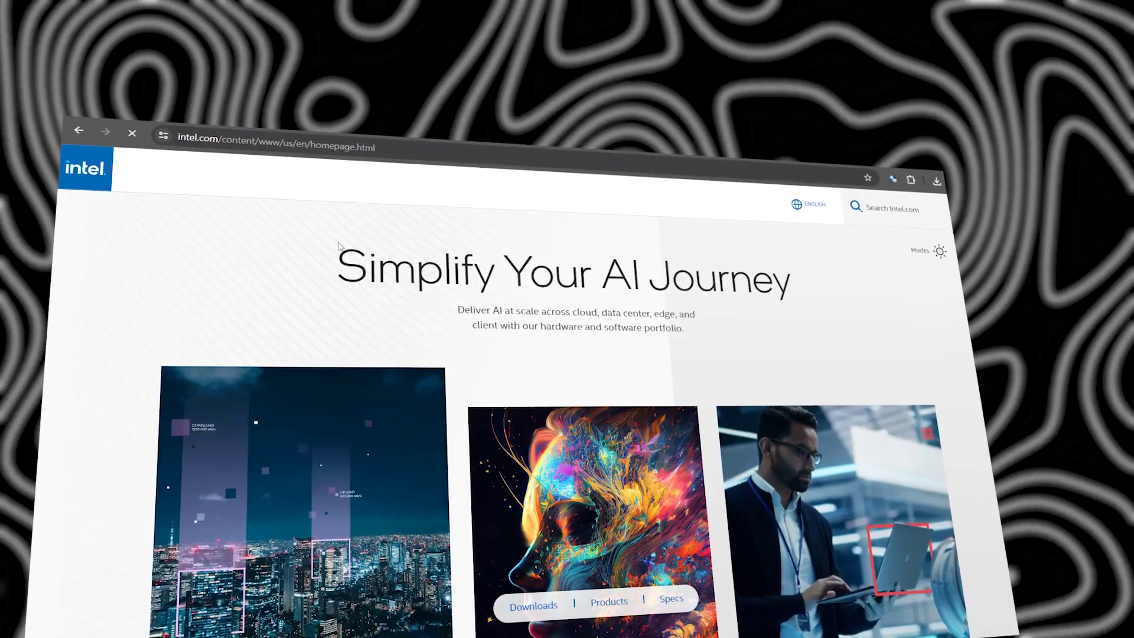
scroll(351, 328, up, 5)
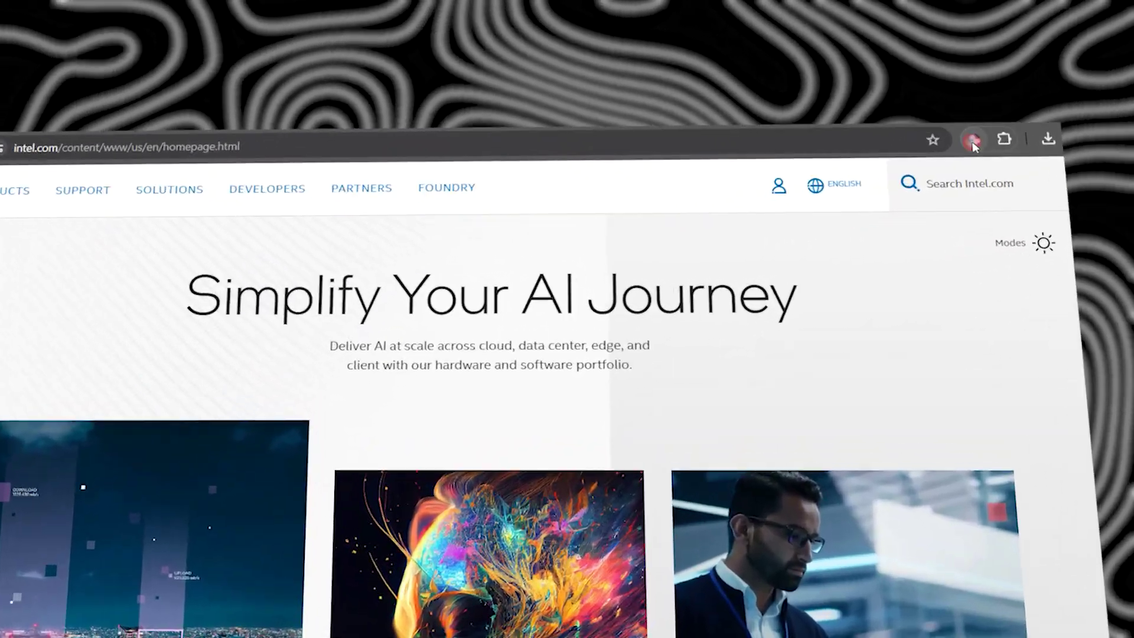
click(878, 182)
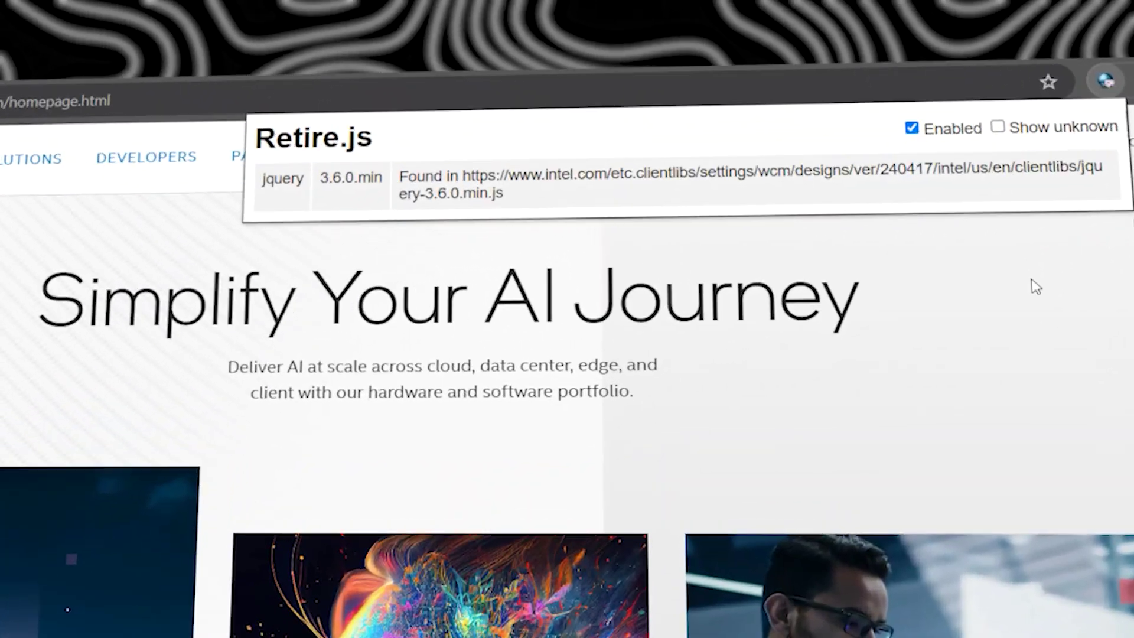
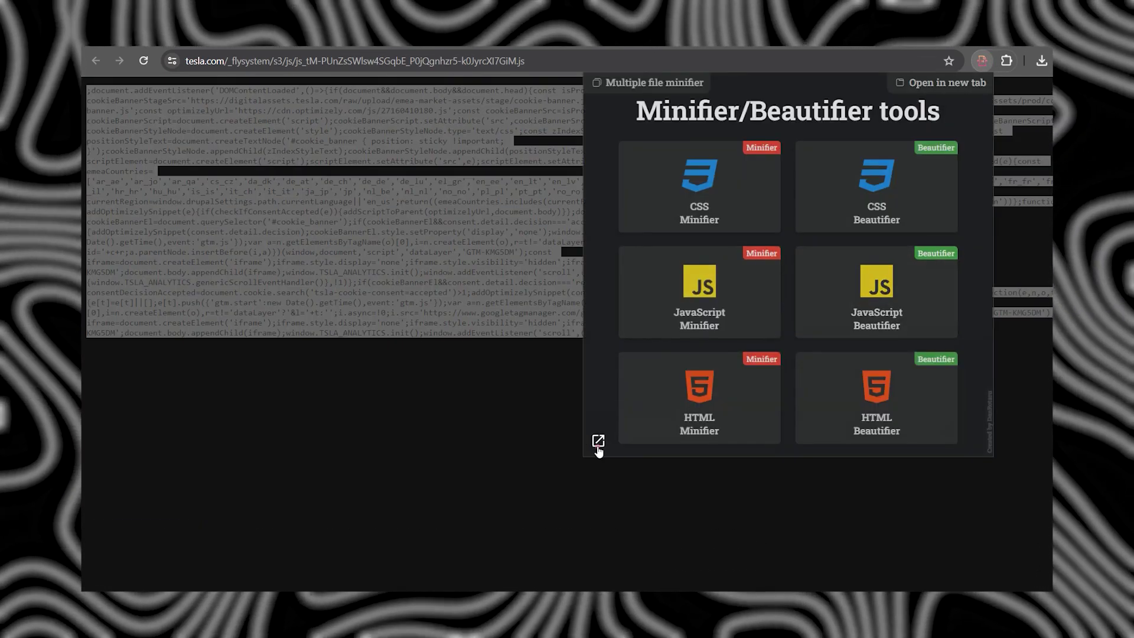
In an enlarged pop-out window, reformat the Tesla script with JavaScript Beautifier, then close it.
click(598, 441)
drag(615, 467, 117, 551)
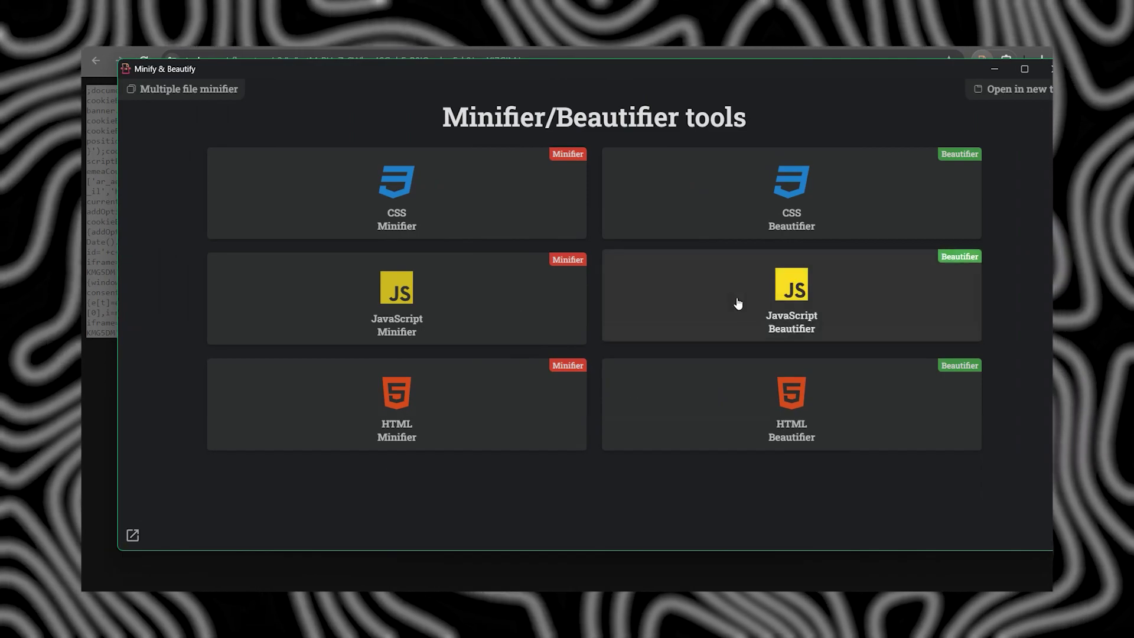
click(738, 304)
key(ctrl+Return)
scroll(516, 433, up, 15)
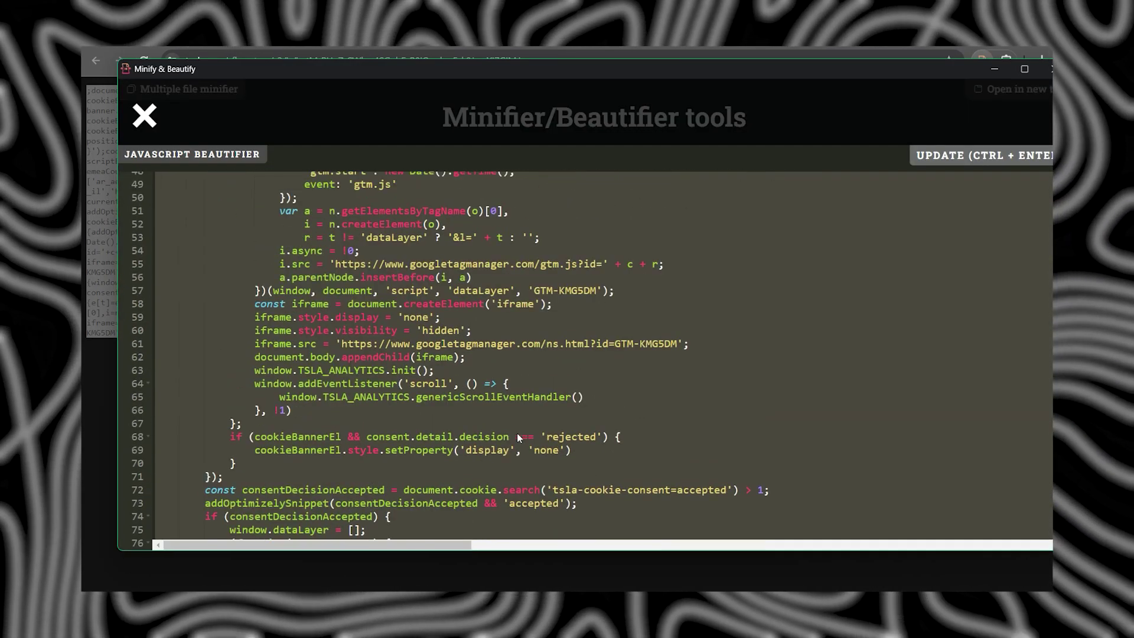
click(148, 121)
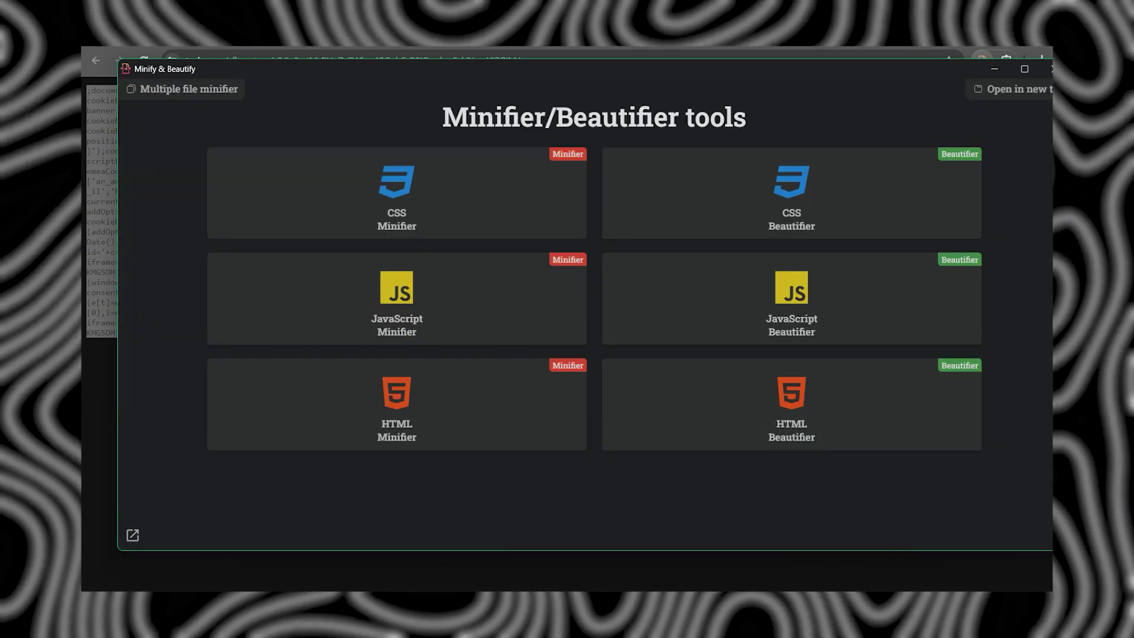
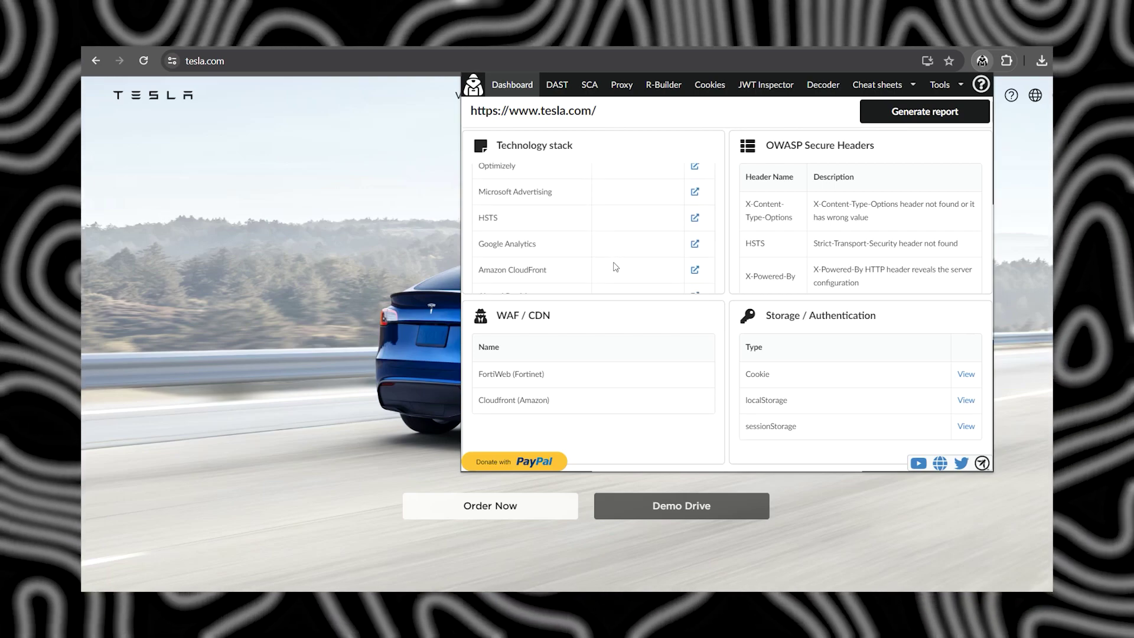
Inspect tesla.com's cookies, local storage and session storage in PTK, then launch Open Multiple URLs.
click(966, 374)
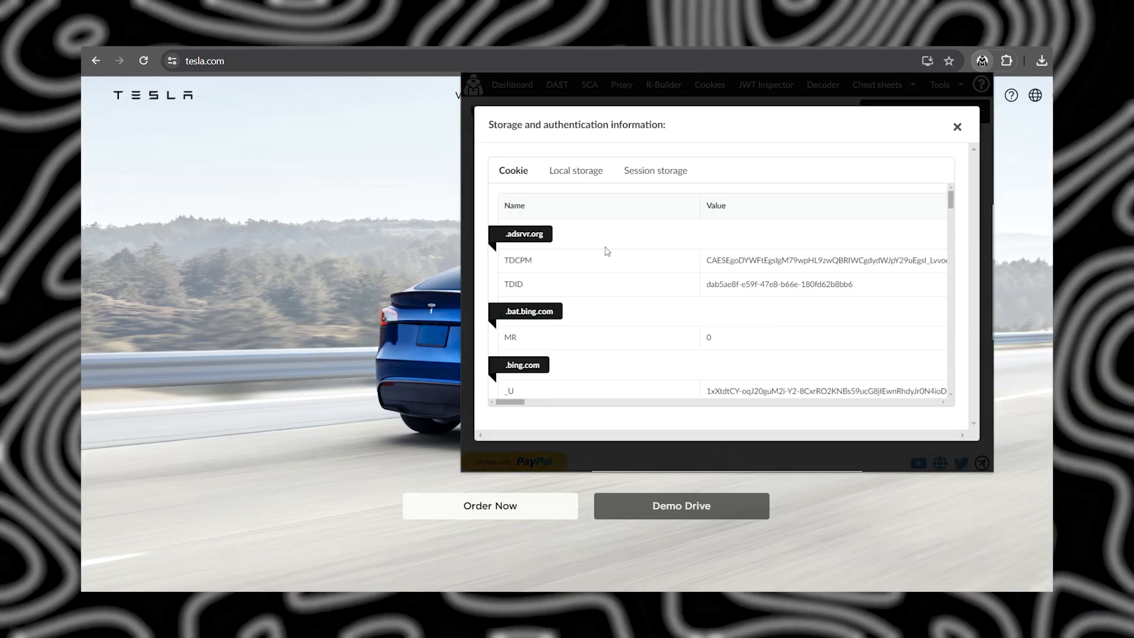
scroll(740, 291, down, 10)
scroll(741, 291, down, 5)
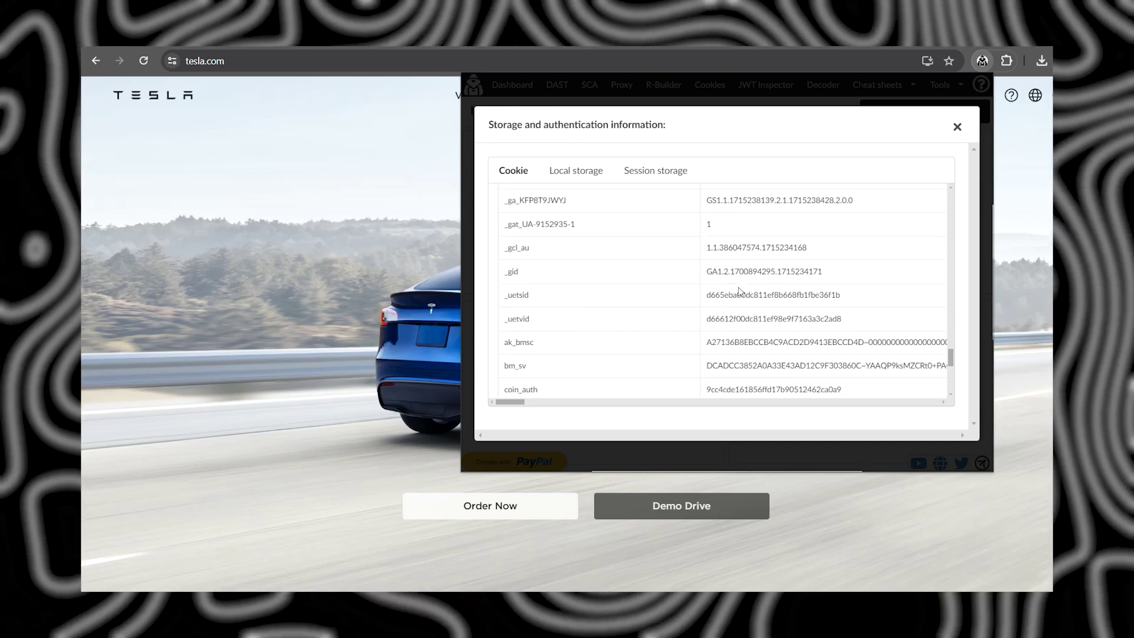
click(576, 170)
click(657, 170)
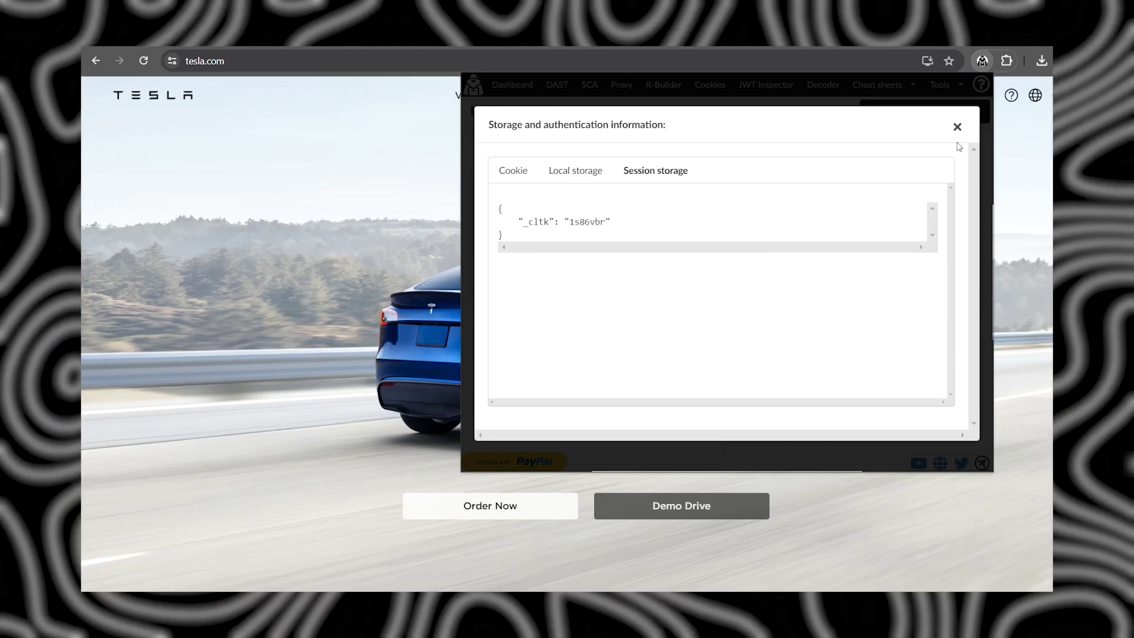
click(958, 127)
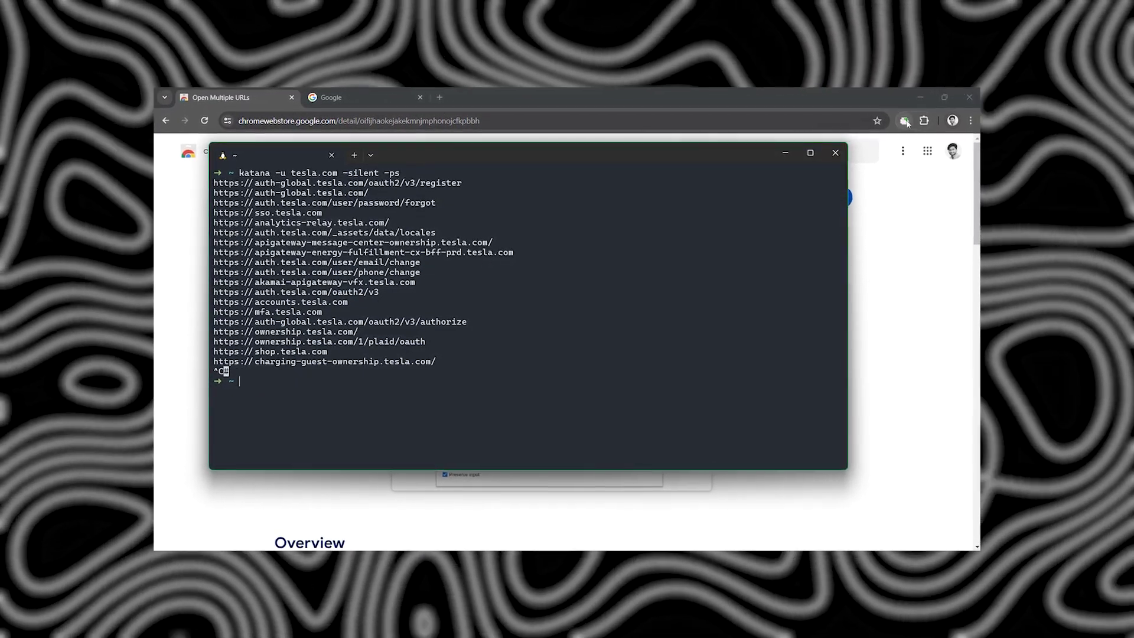
click(906, 121)
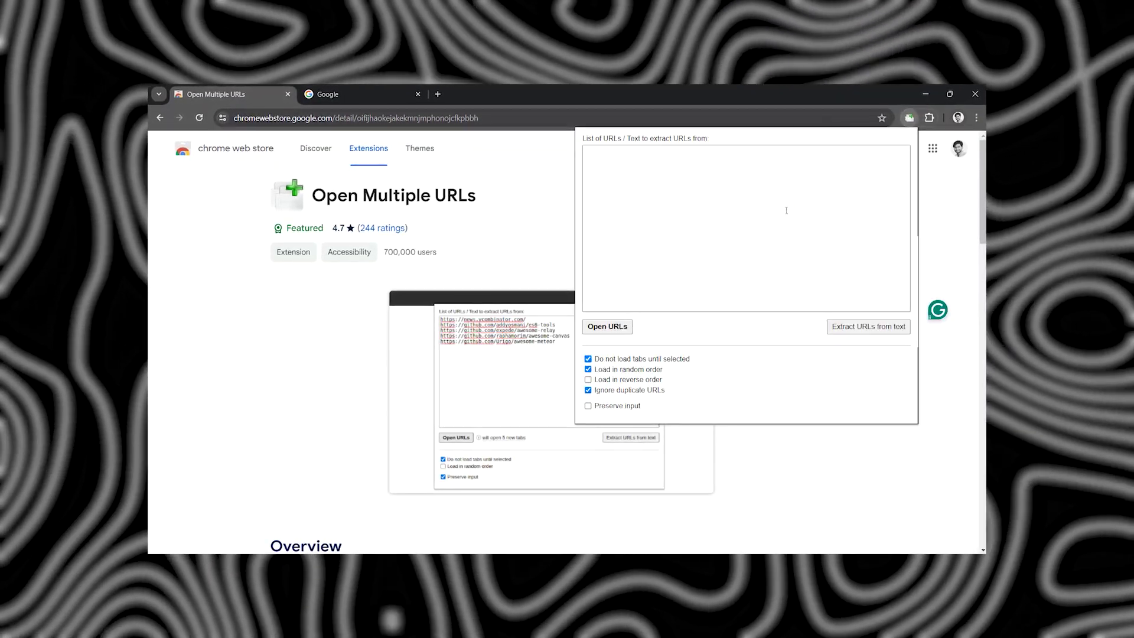
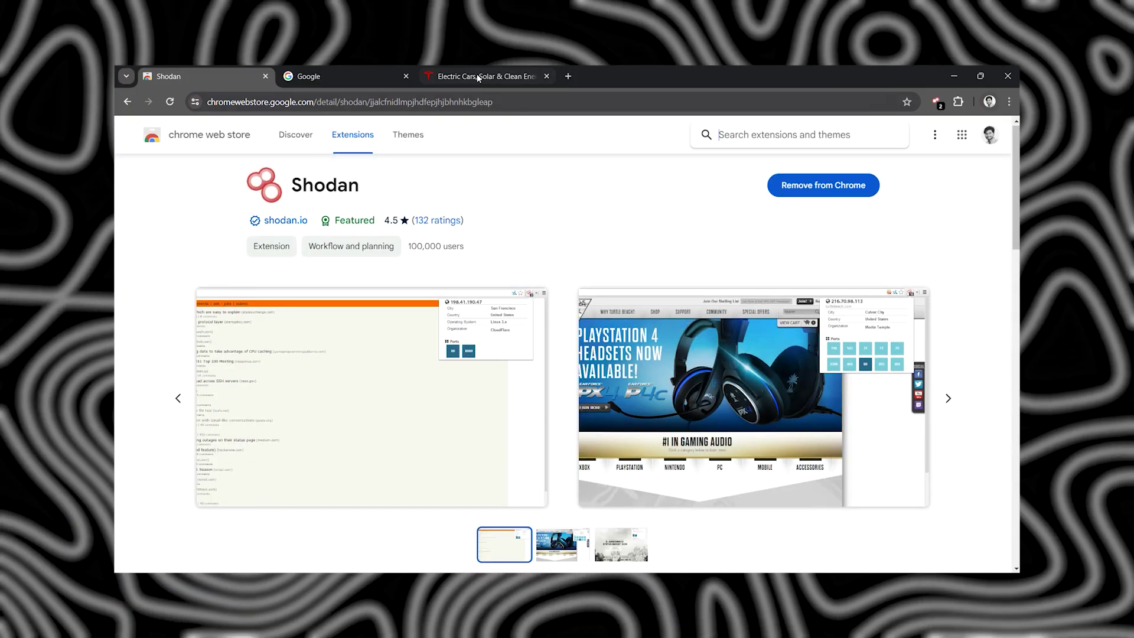
From the tesla.com page, open Shodan's full IP details for 104.99.48.67.
click(488, 76)
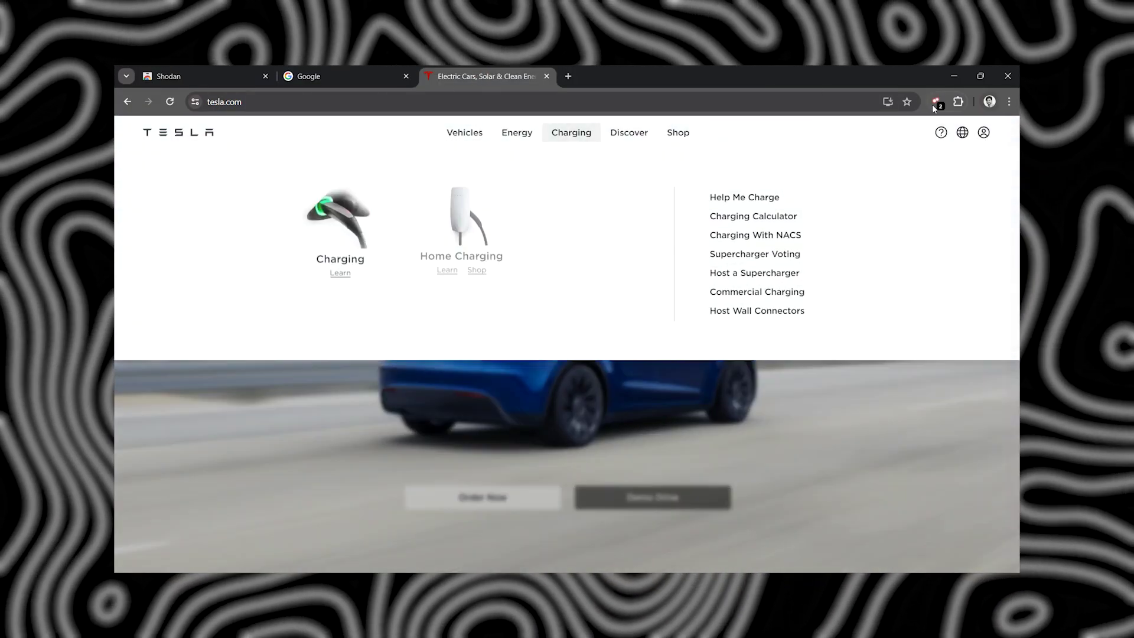
click(937, 102)
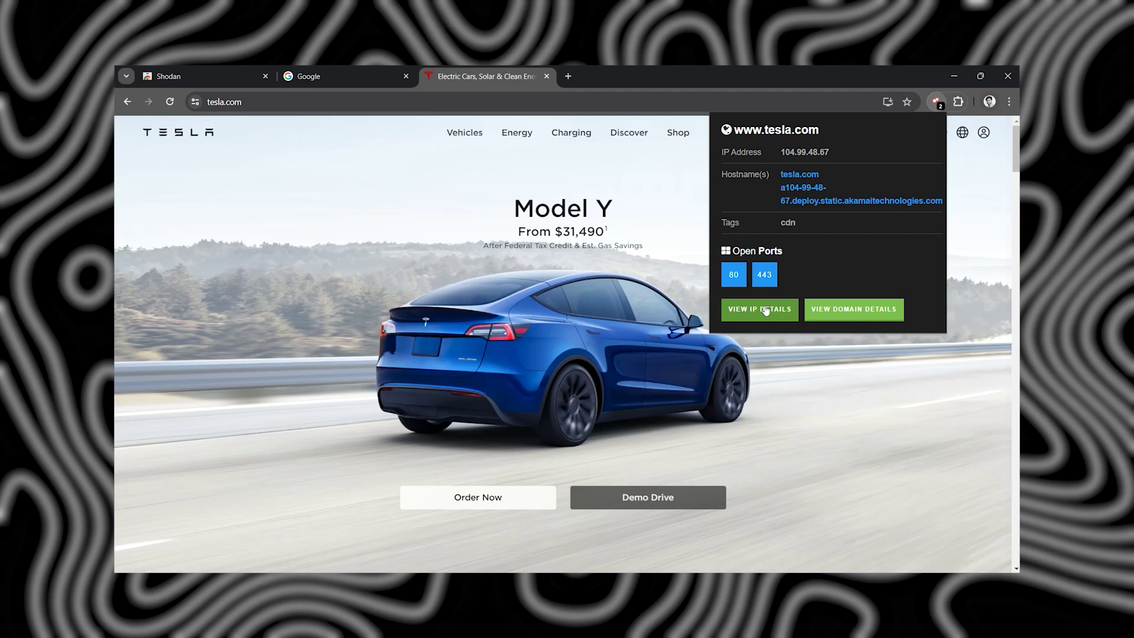
click(766, 311)
Open Shodan's domain details for tesla.com and inspect its DNS records, selecting the MX mail server.
click(936, 101)
click(853, 310)
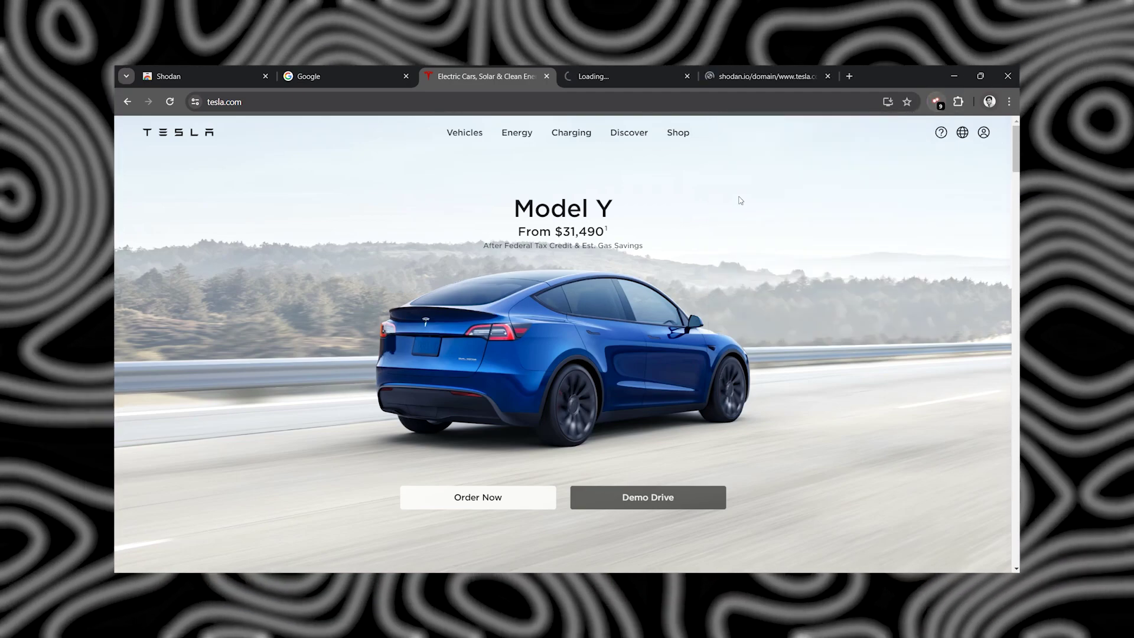
click(735, 79)
triple_click(656, 466)
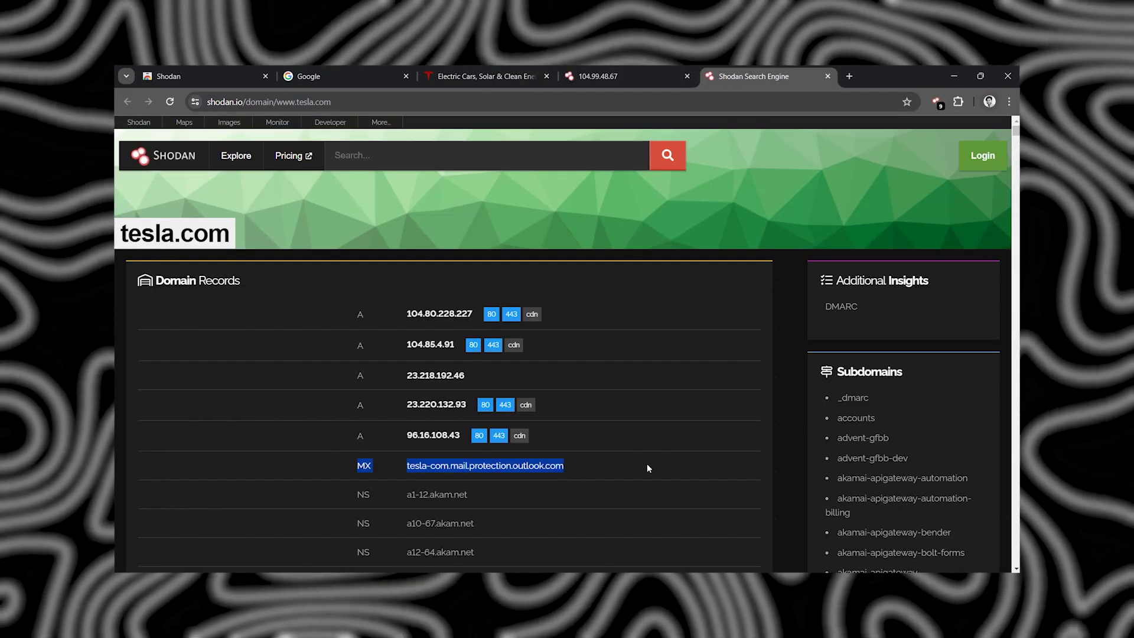
scroll(647, 468, down, 20)
key(ctrl+shift+Tab)
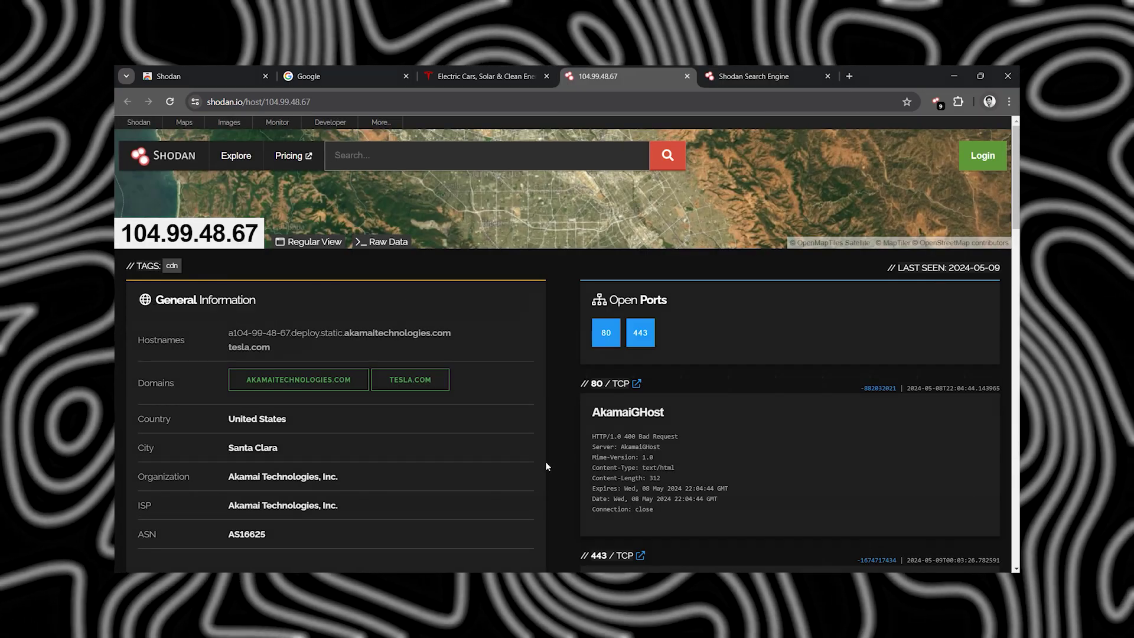
scroll(532, 475, down, 12)
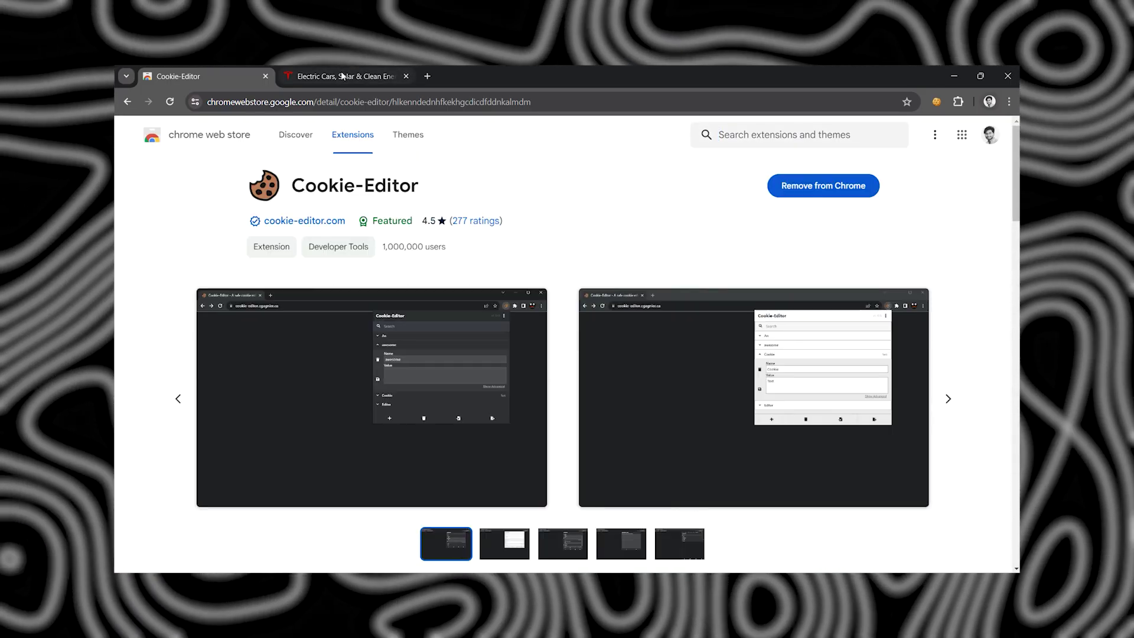
click(343, 75)
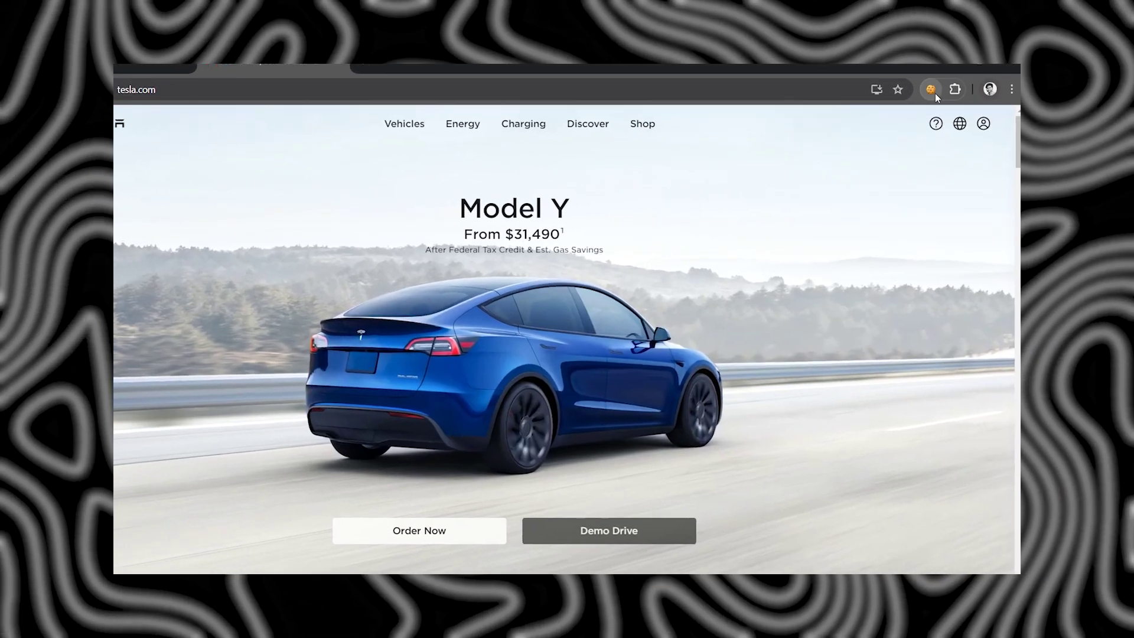
click(937, 102)
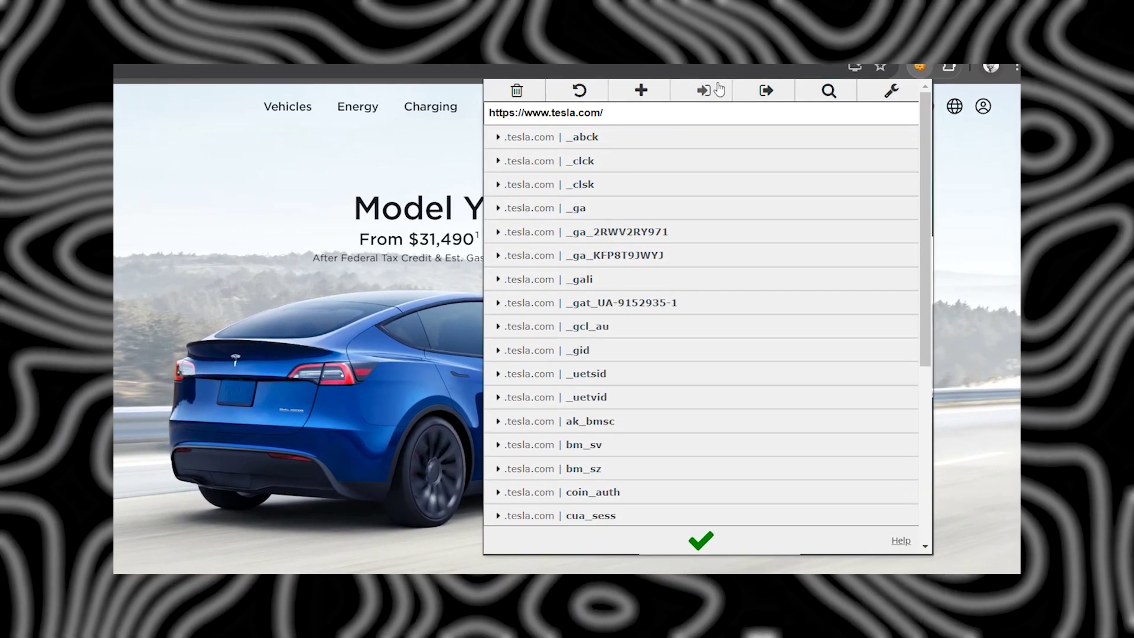